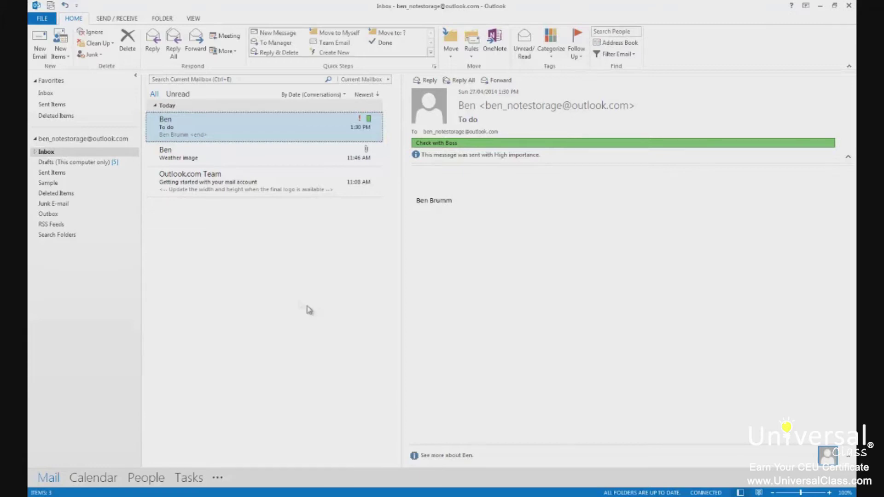
# Step: Review the Mailbox Cleanup dialog from Cleanup Tools on the Account Information page
pyautogui.click(42, 18)
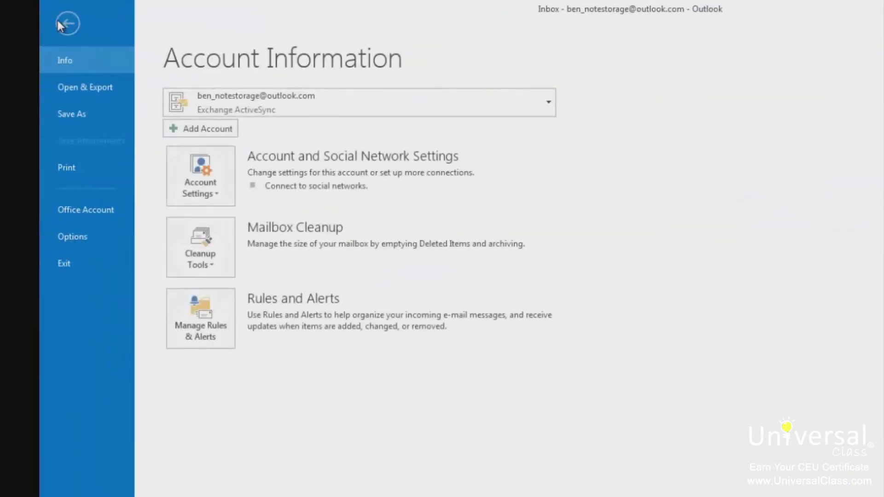
pyautogui.click(219, 263)
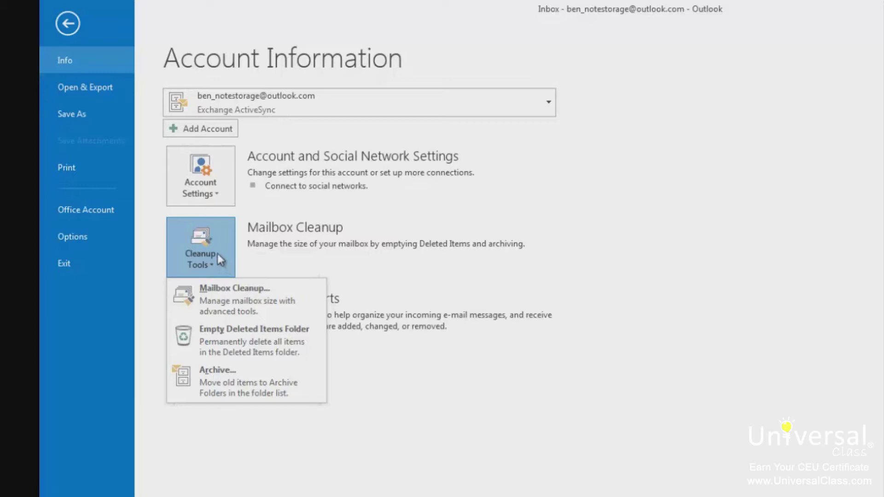
pyautogui.click(220, 299)
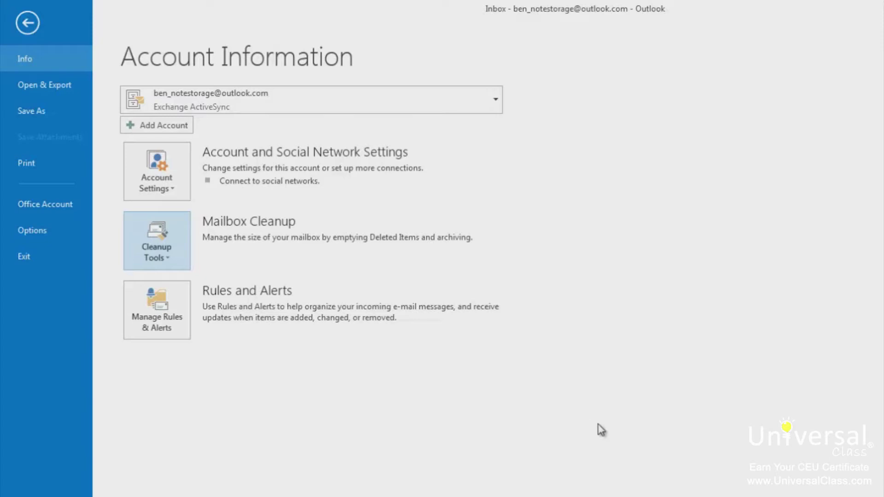
pyautogui.click(48, 231)
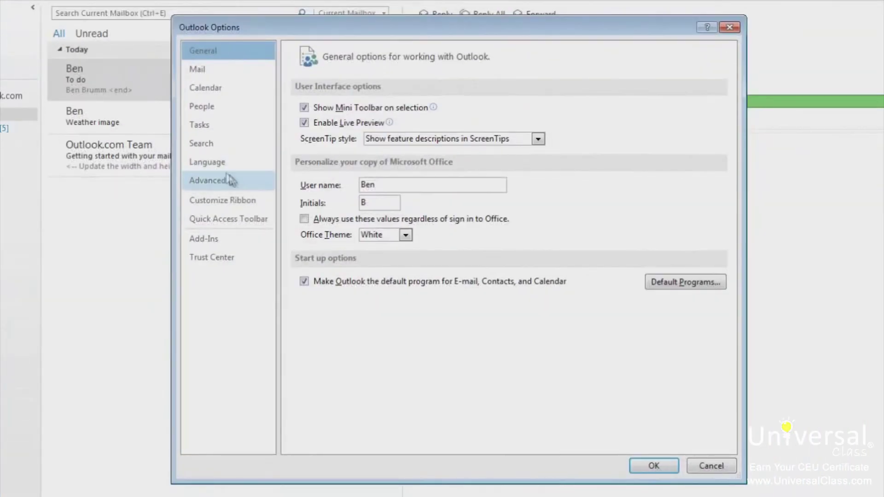
# Step: Enable AutoArchive to run every 14 days in Advanced options and save the change
pyautogui.click(235, 181)
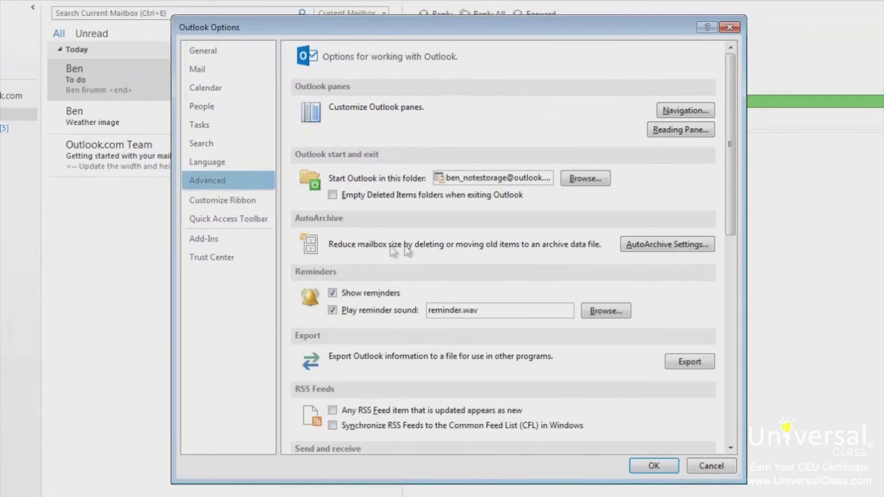
pyautogui.click(680, 255)
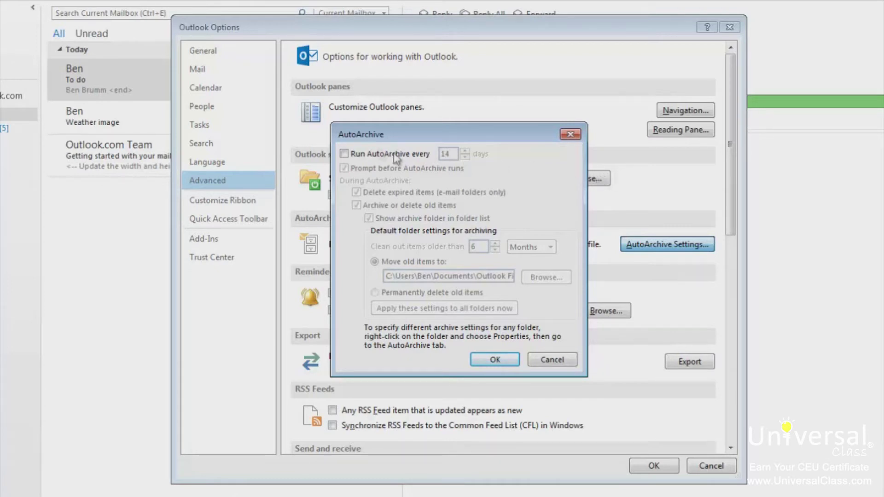
pyautogui.click(370, 156)
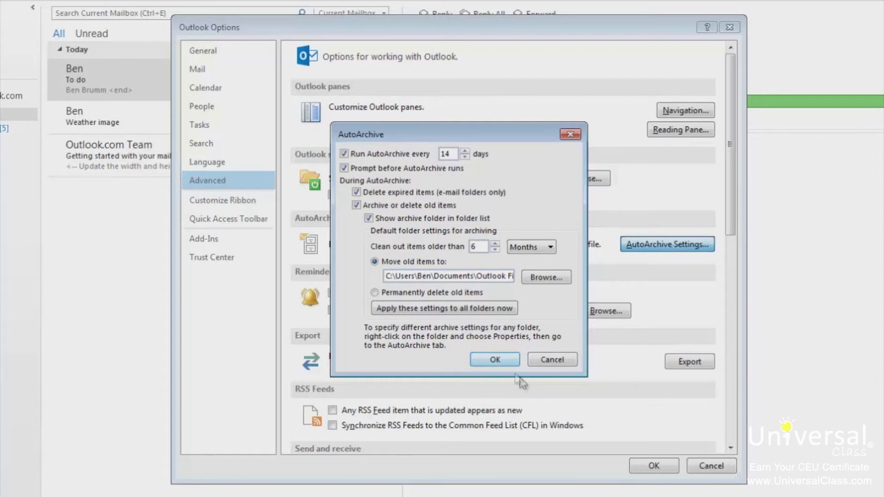
pyautogui.click(494, 360)
pyautogui.click(650, 470)
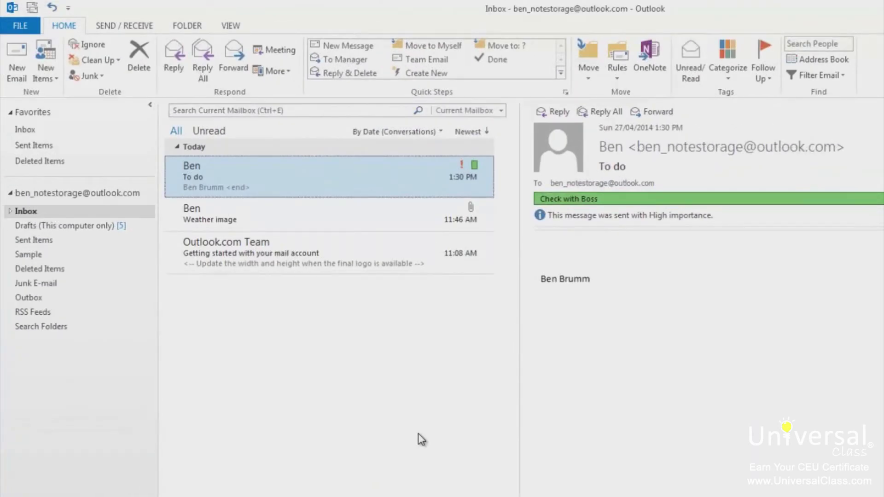
# Step: Select the Inbox and switch the navigation pane to the full Folders list
pyautogui.click(36, 213)
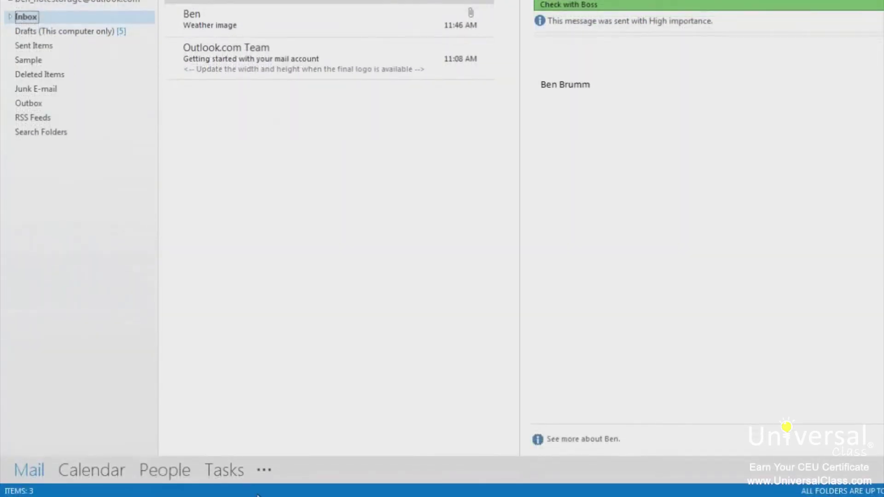
pyautogui.click(264, 473)
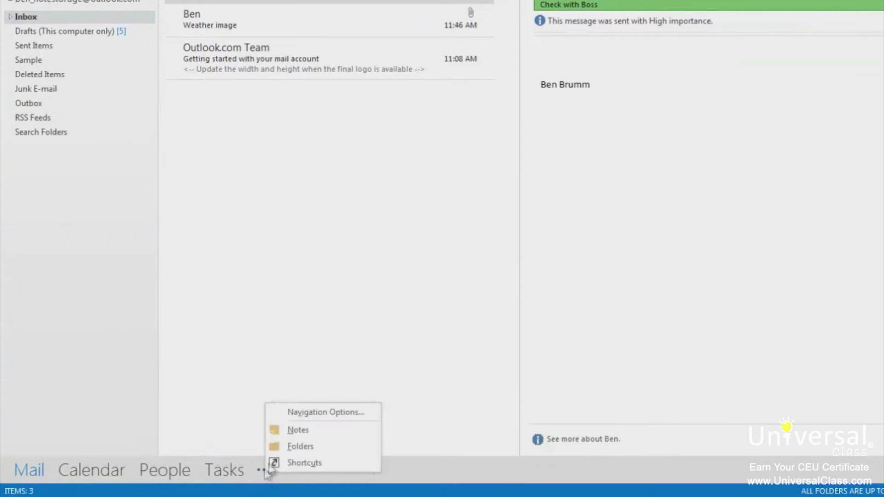
pyautogui.click(290, 447)
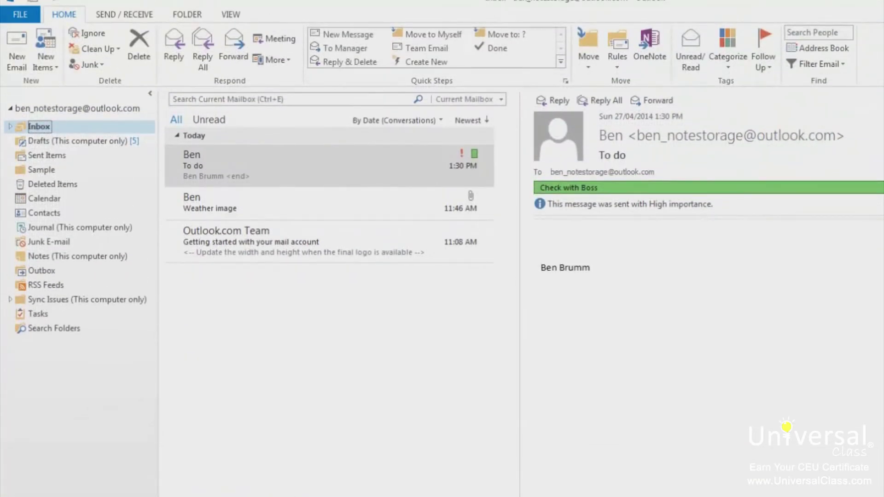
# Step: Set the Inbox to archive its items using the default archive settings
pyautogui.click(189, 15)
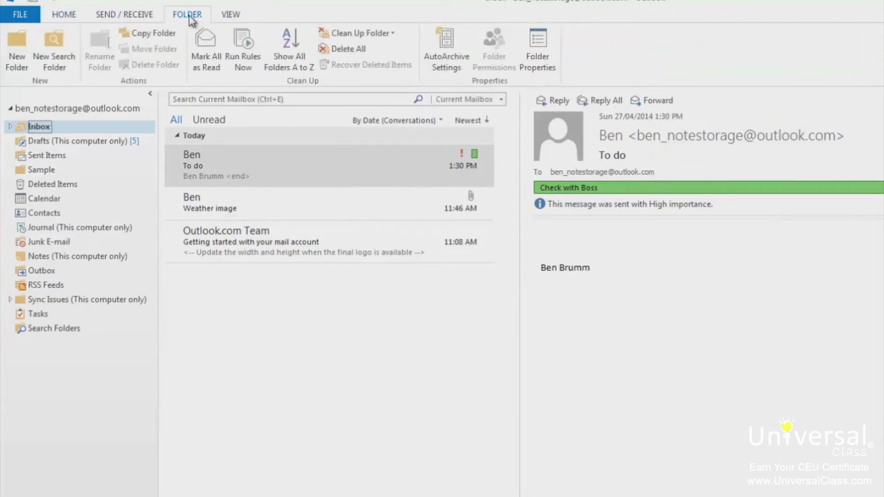
pyautogui.click(446, 57)
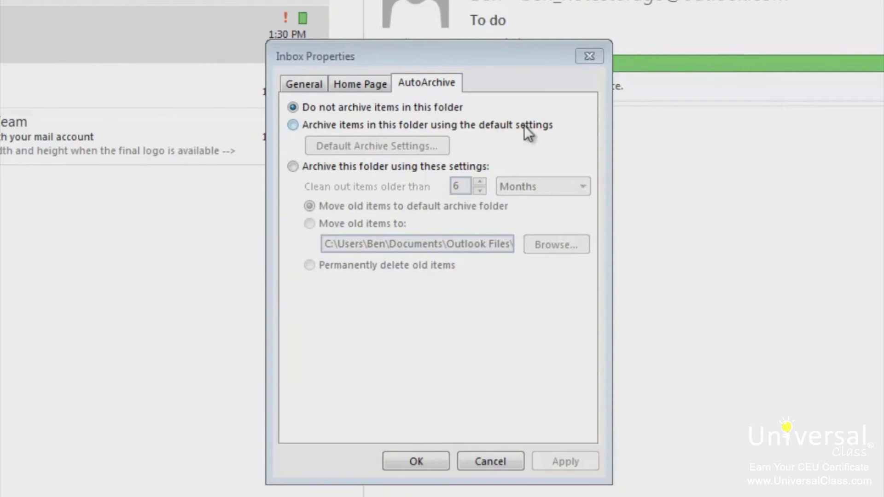
pyautogui.click(524, 126)
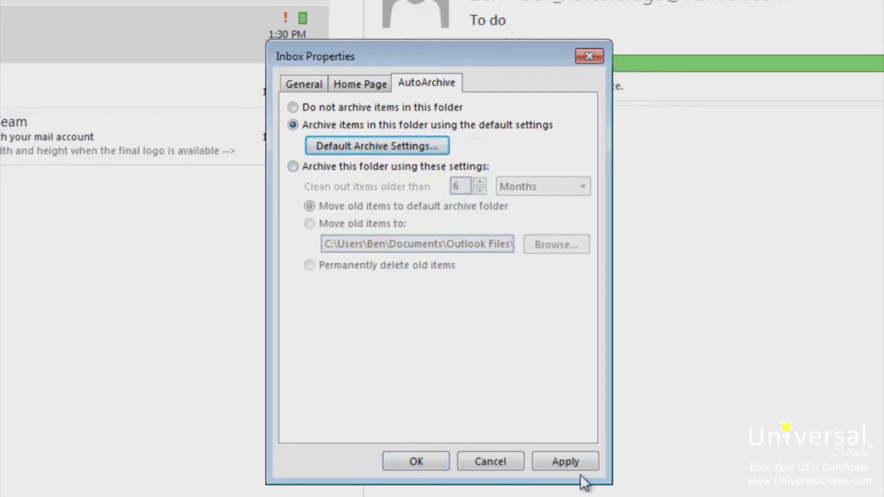
pyautogui.click(401, 468)
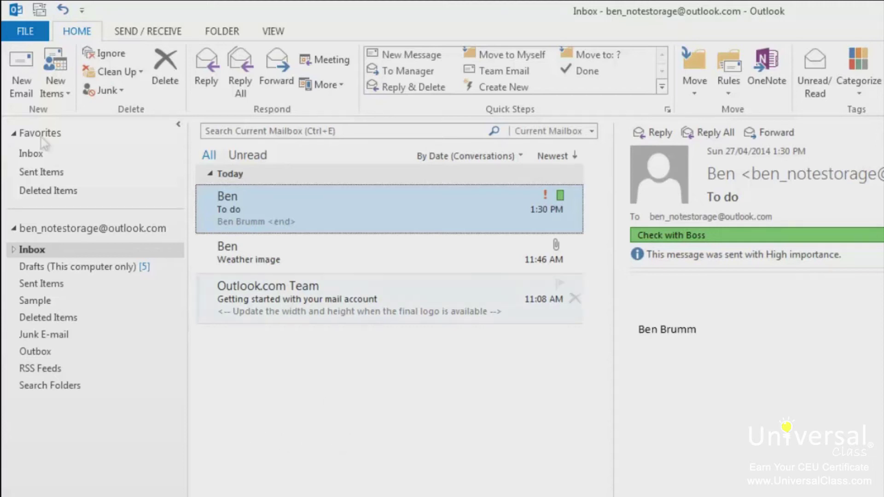
pyautogui.click(24, 27)
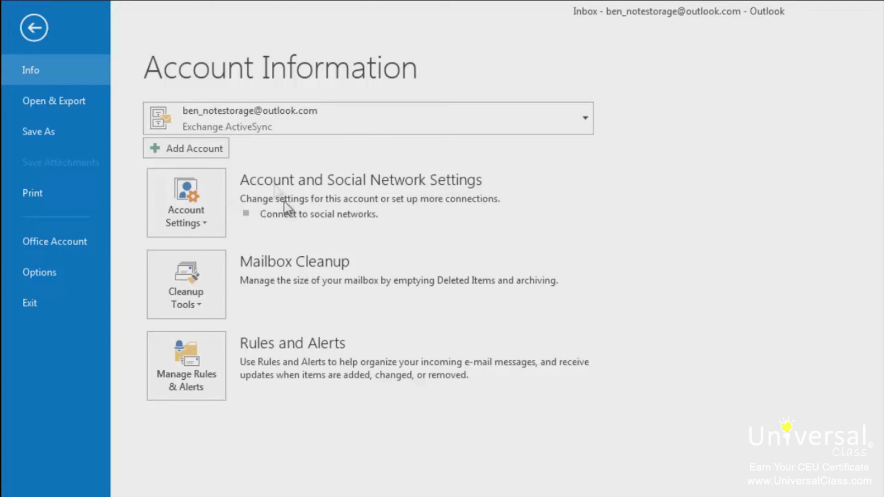
pyautogui.click(28, 33)
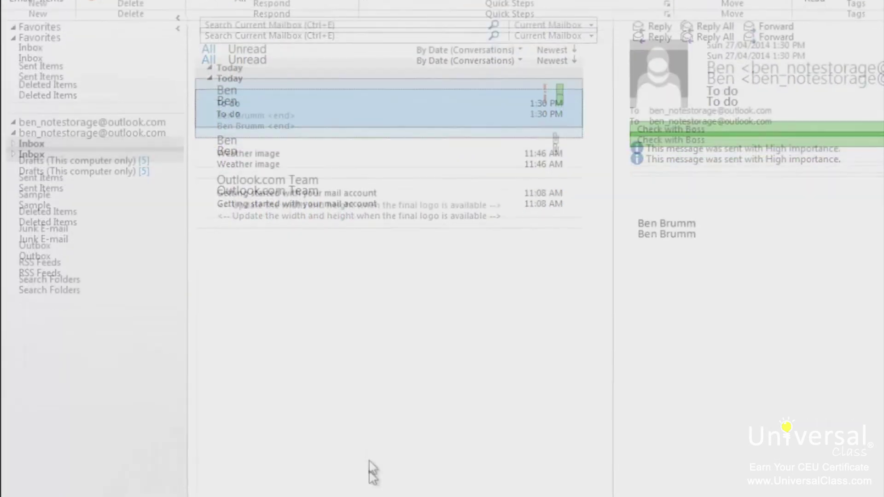
# Step: Add Quota Information to the status bar through Customize Status Bar
pyautogui.rightClick(411, 492)
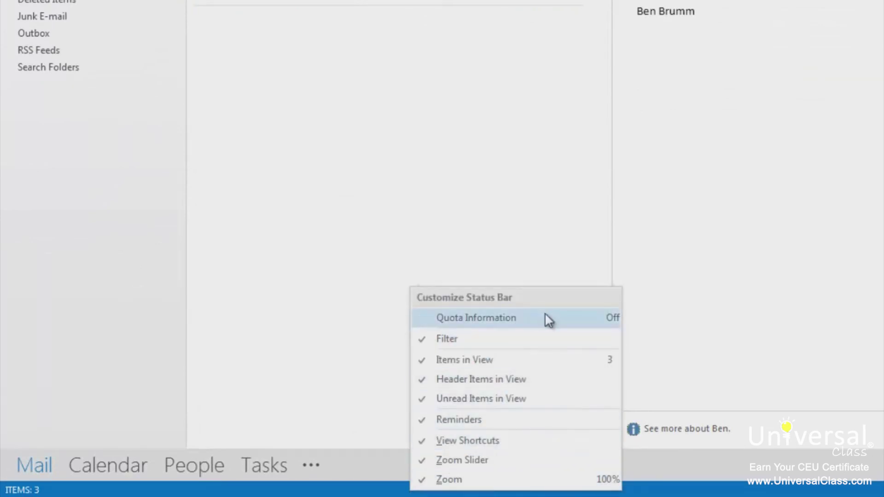
pyautogui.click(612, 321)
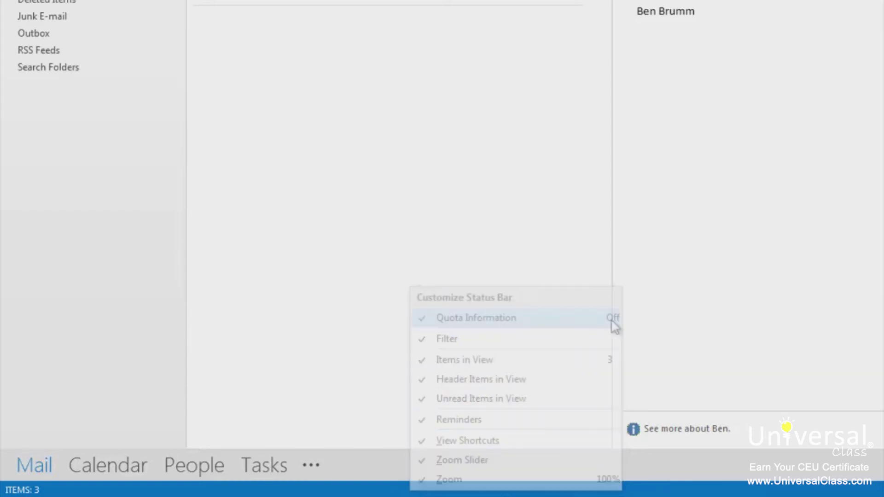
pyautogui.rightClick(557, 489)
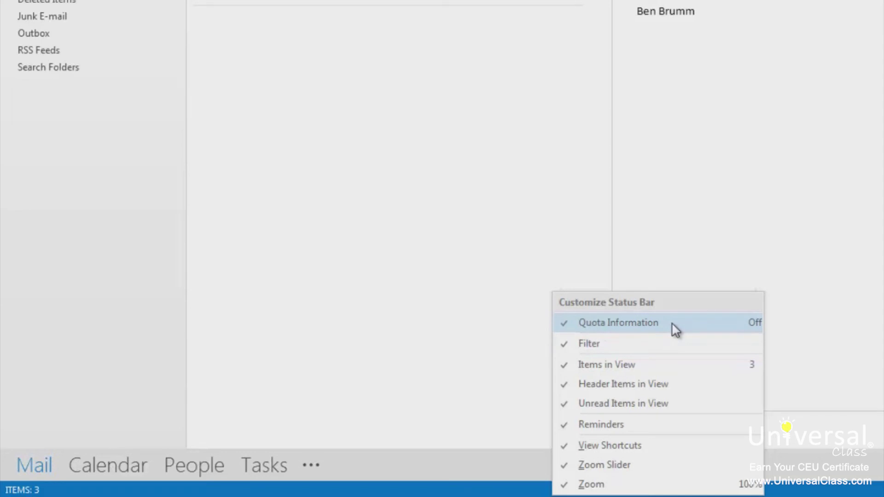
pyautogui.click(479, 314)
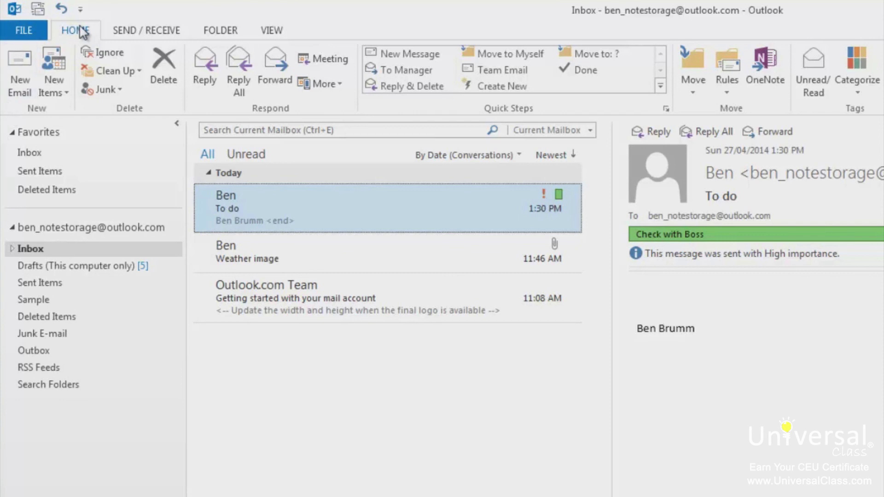
pyautogui.click(53, 76)
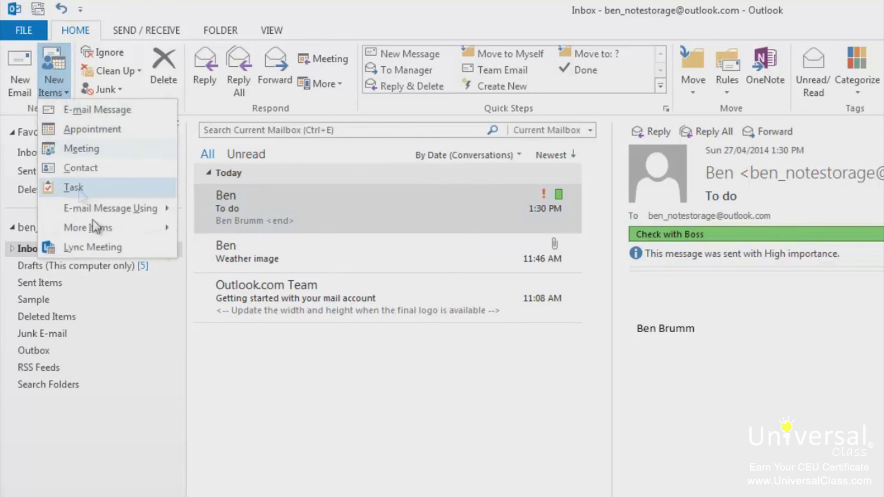
# Step: Create a new Outlook Data File named 'My New PST File' from More Items
pyautogui.moveTo(103, 227)
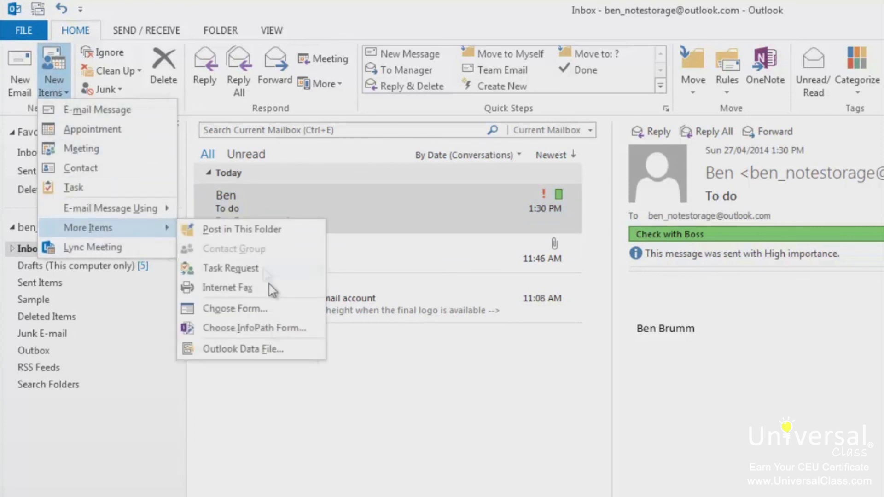
pyautogui.click(260, 349)
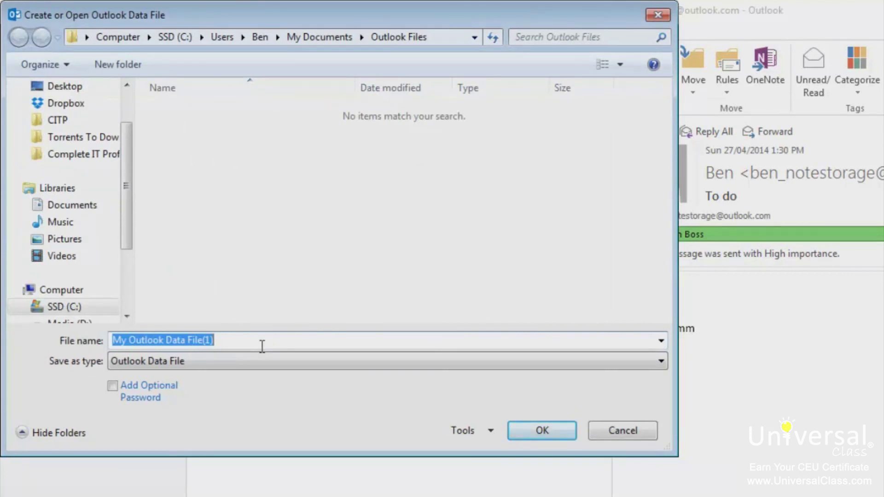
pyautogui.write('My New PST File')
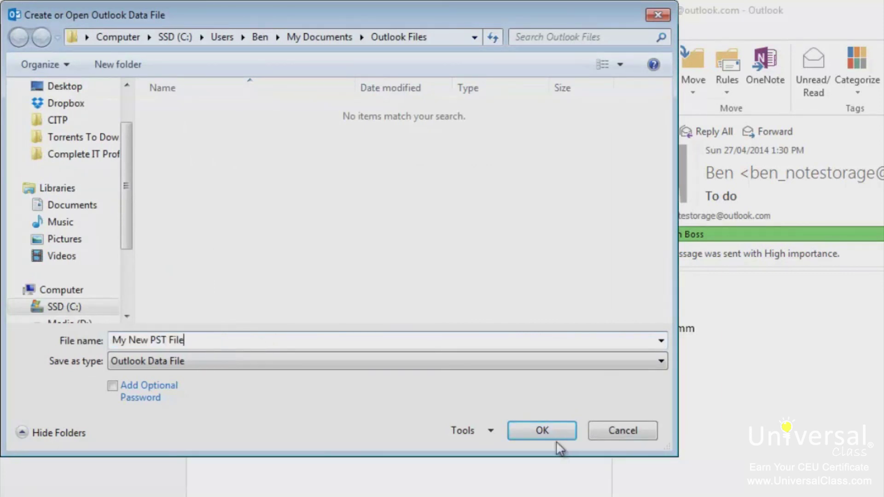
pyautogui.click(548, 438)
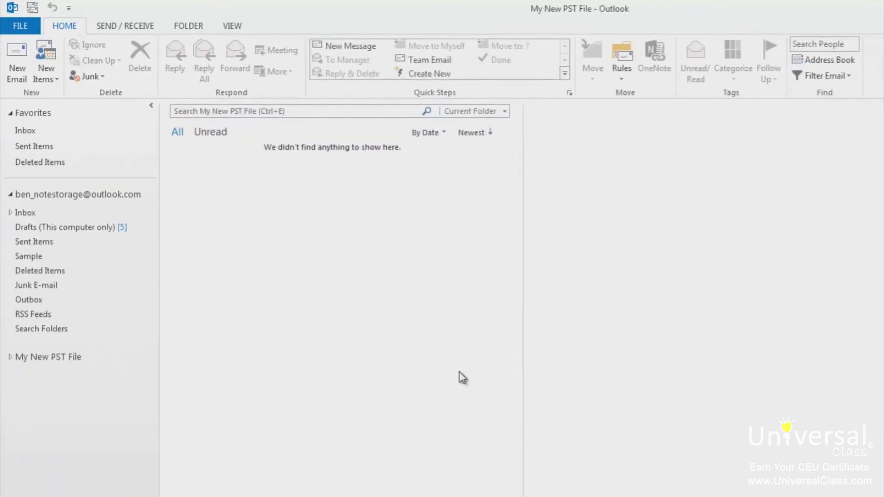
# Step: Start a new folder in My New PST File, cancel it, and go to the File view
pyautogui.rightClick(57, 367)
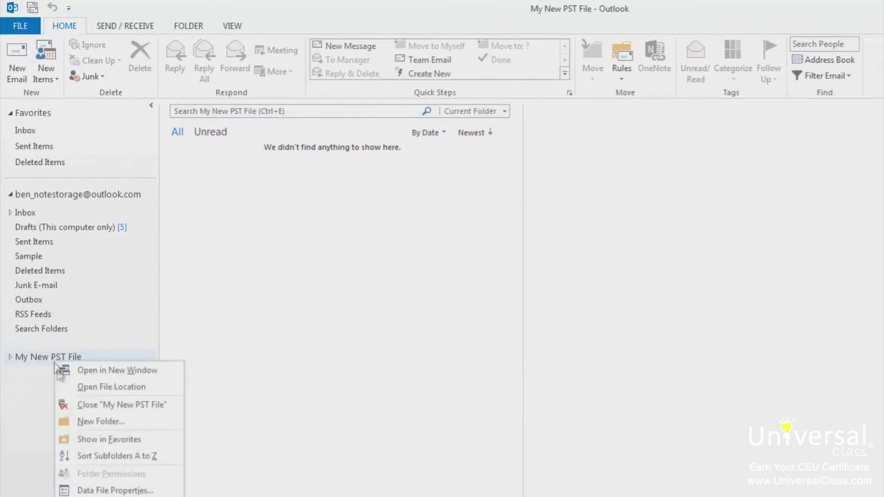
pyautogui.click(76, 421)
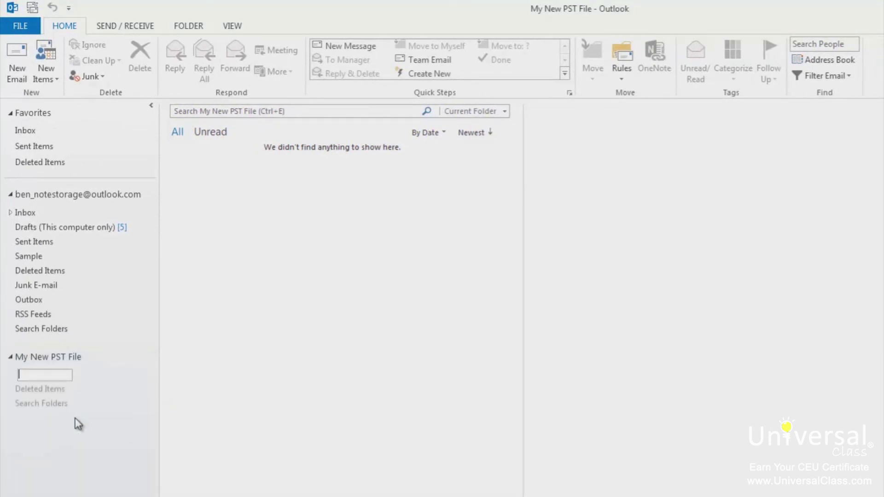
pyautogui.press('Escape')
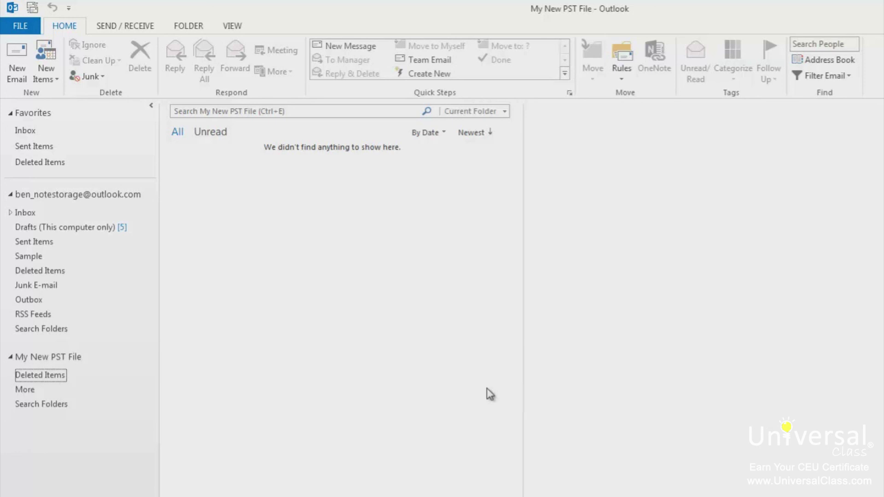
pyautogui.click(19, 26)
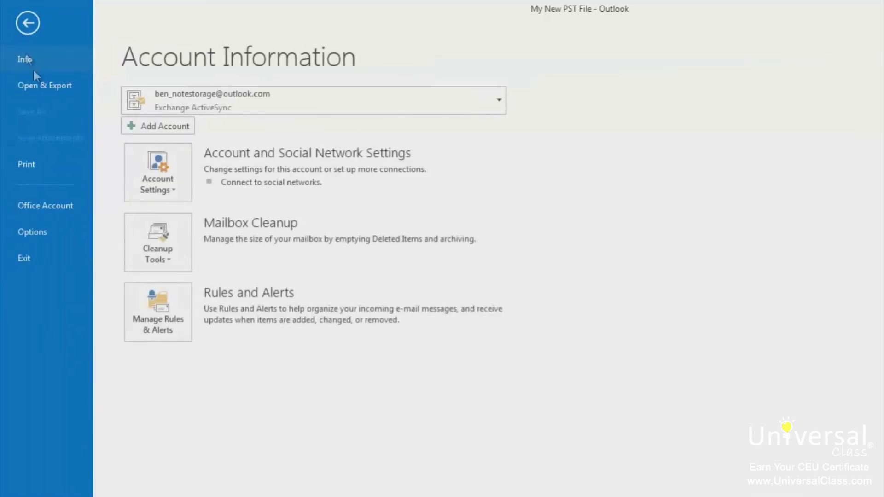
# Step: Choose My New PST File in the Open Outlook Data File window under Open & Export
pyautogui.click(41, 89)
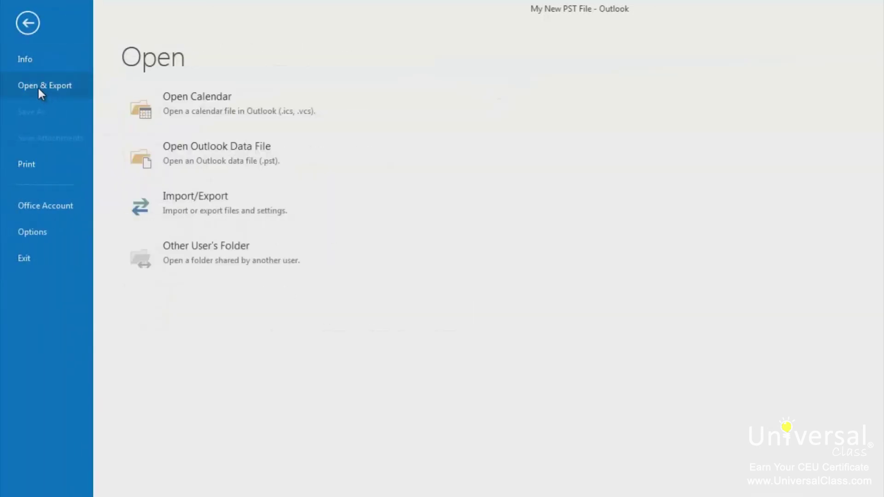
pyautogui.click(238, 157)
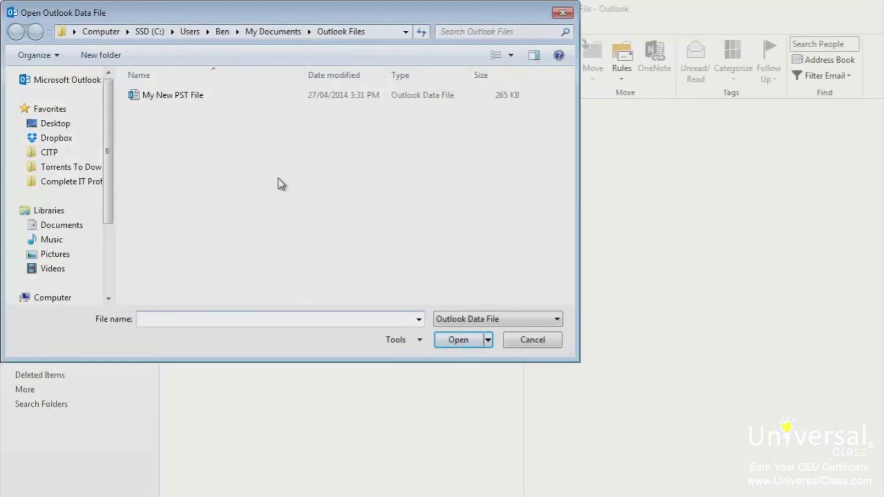
pyautogui.click(176, 97)
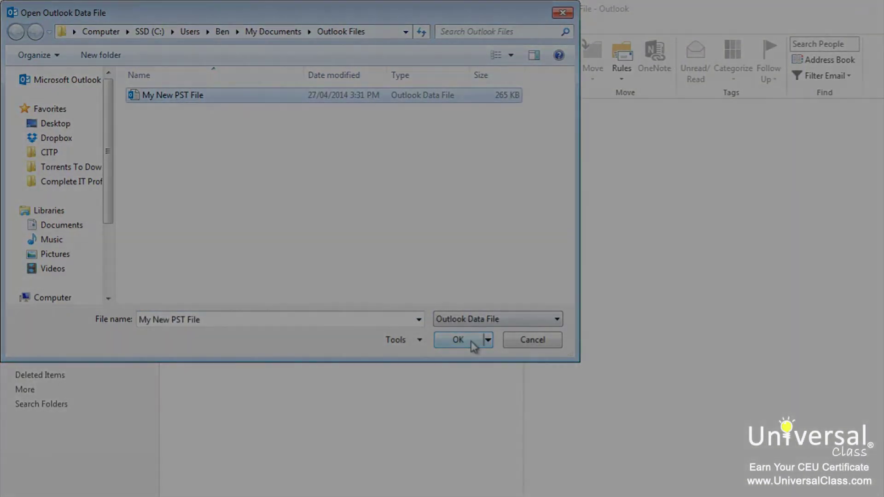